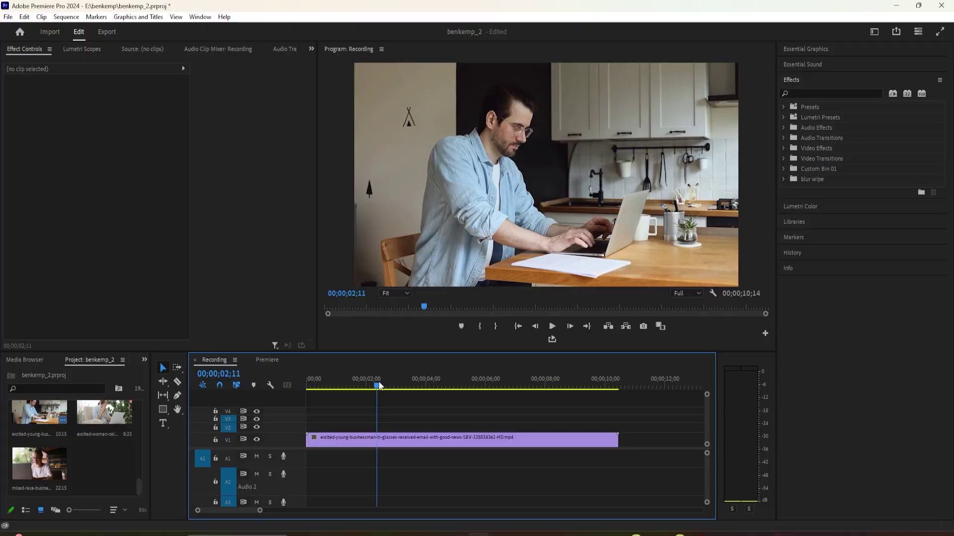
Scrub the timeline to preview the man-at-laptop clip, then park the playhead at two seconds
{"action": "mouse_move", "coordinate": [379, 390]}
{"action": "left_mouse_down"}
{"action": "mouse_move", "coordinate": [426, 389]}
{"action": "mouse_move", "coordinate": [374, 392]}
{"action": "left_mouse_up"}
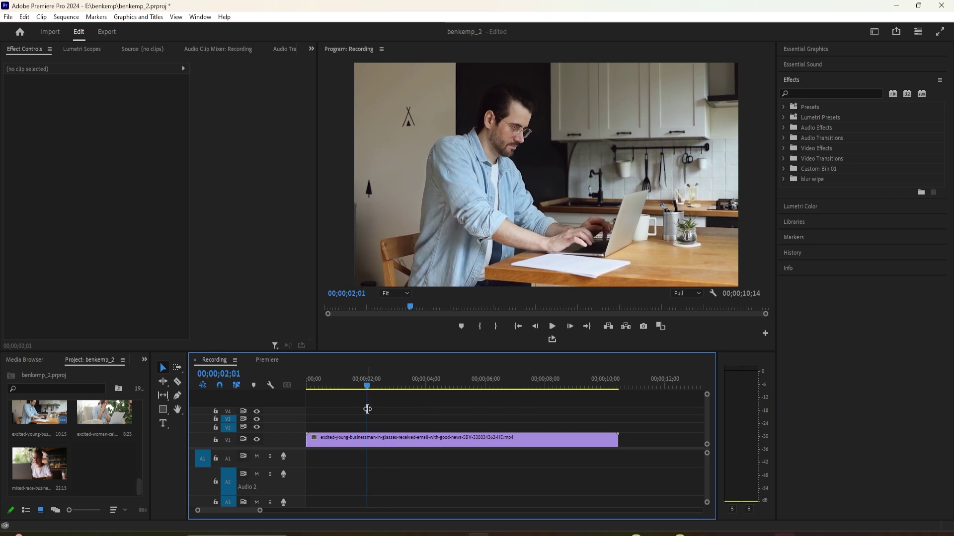
{"action": "left_click", "coordinate": [366, 388]}
Place the celebrating-woman clip on V2 and the woman-with-glasses clip on V3 at two seconds
{"action": "left_click", "coordinate": [369, 444]}
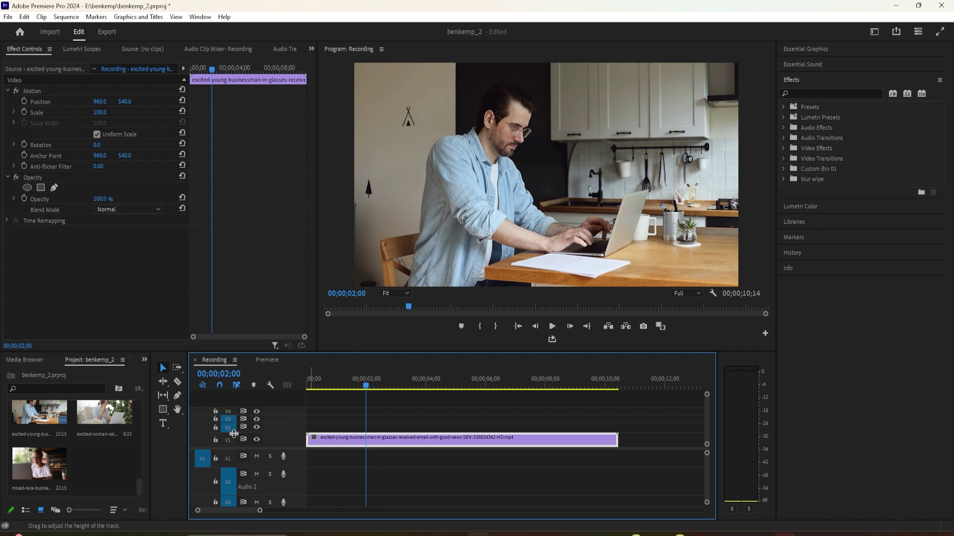
{"action": "left_click_drag", "start_coordinate": [96, 429], "coordinate": [368, 427]}
{"action": "left_click_drag", "start_coordinate": [30, 463], "coordinate": [369, 420]}
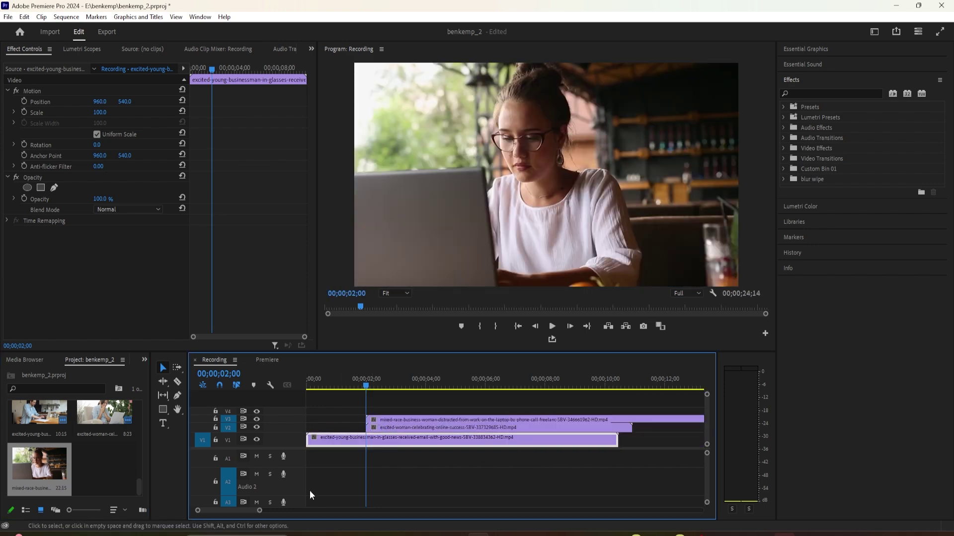
Trim both upper clips to end with the man's clip, zooming the timeline to show five seconds
{"action": "left_click_drag", "start_coordinate": [258, 512], "coordinate": [302, 510]}
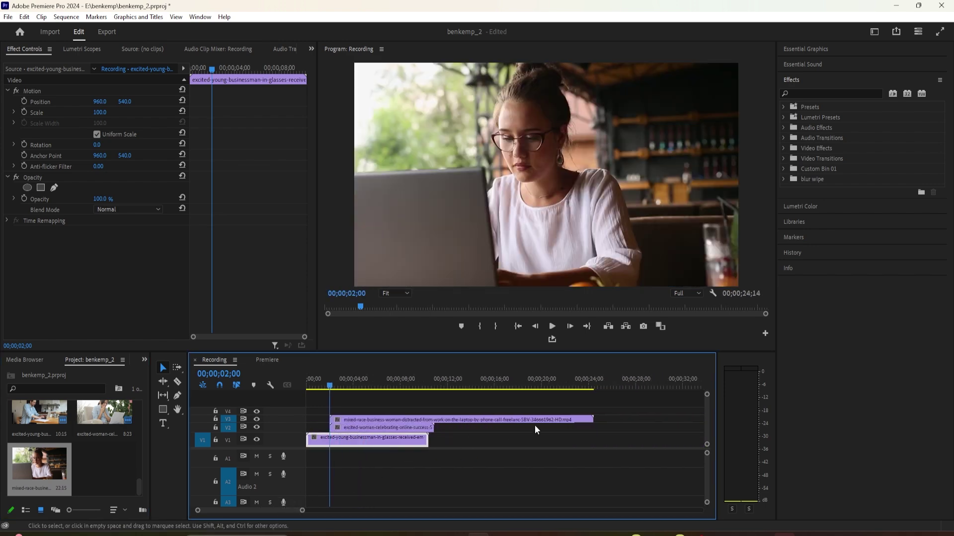
{"action": "left_click_drag", "start_coordinate": [592, 420], "coordinate": [433, 420]}
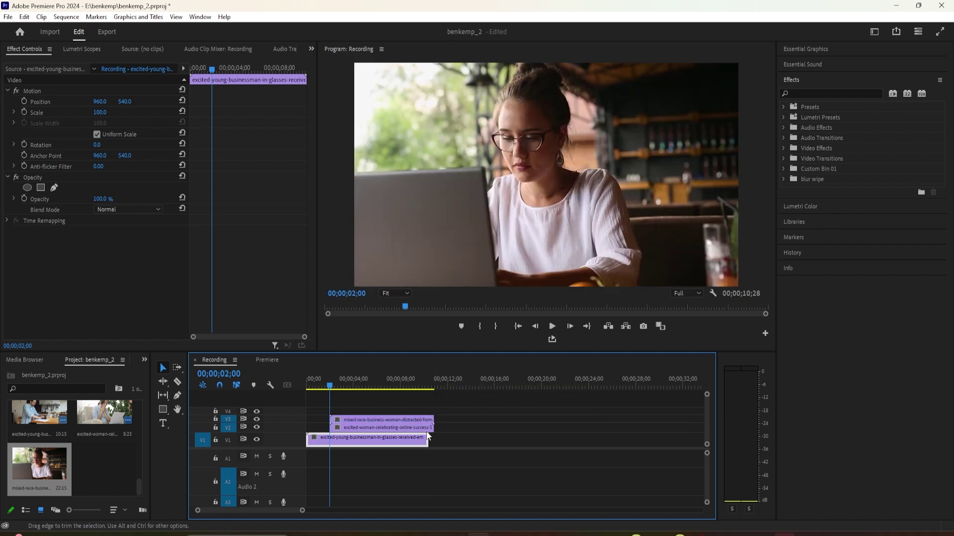
{"action": "left_click_drag", "start_coordinate": [301, 511], "coordinate": [254, 511]}
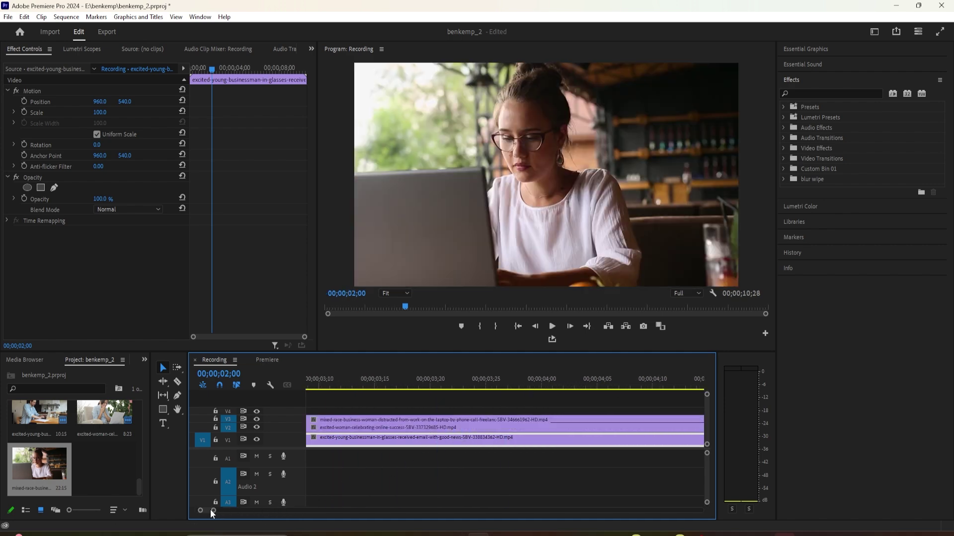
{"action": "left_click_drag", "start_coordinate": [211, 510], "coordinate": [245, 511]}
Search the effects for 'crop' and apply Crop to the V2 and V3 clips
{"action": "left_click", "coordinate": [484, 427]}
{"action": "left_click", "coordinate": [832, 92]}
{"action": "type", "text": "crop"}
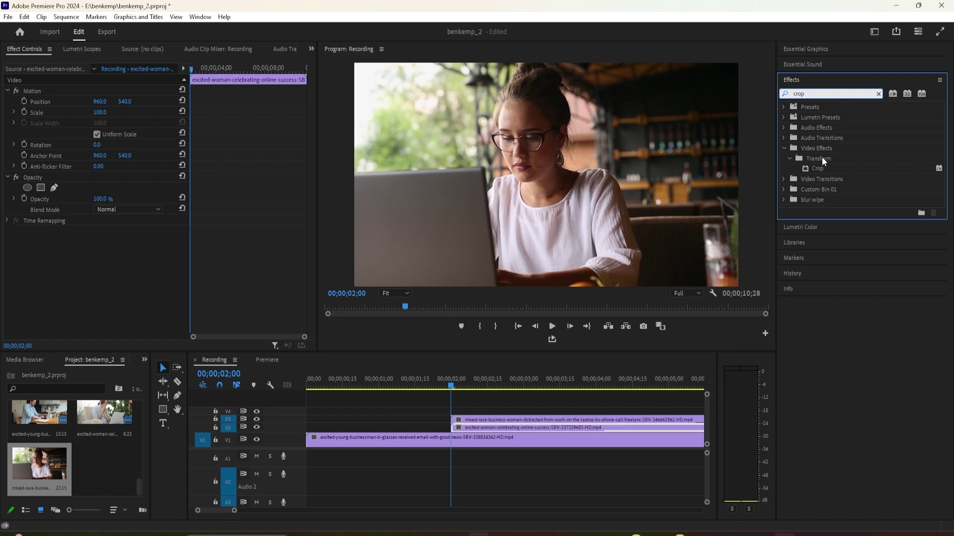
{"action": "left_click_drag", "start_coordinate": [817, 169], "coordinate": [497, 427]}
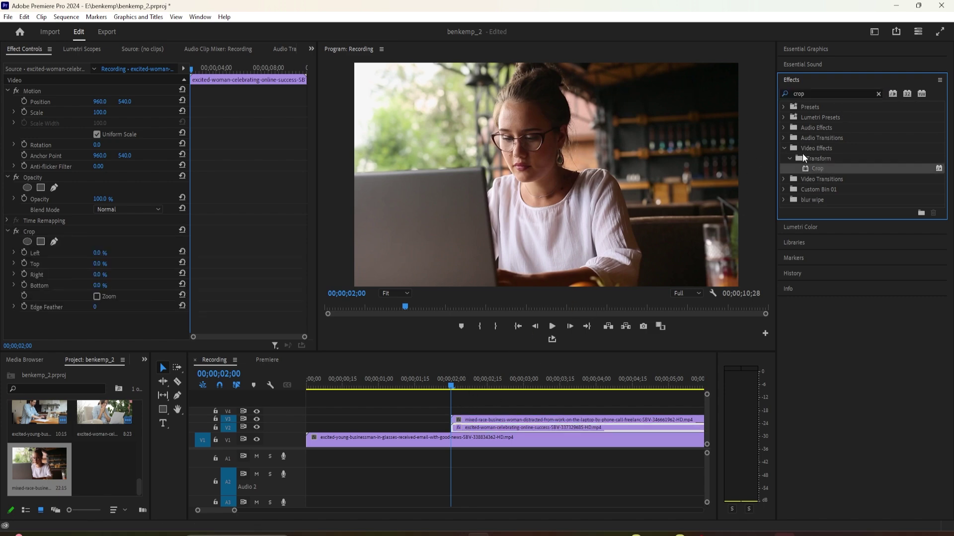
{"action": "left_click_drag", "start_coordinate": [600, 286], "coordinate": [478, 420]}
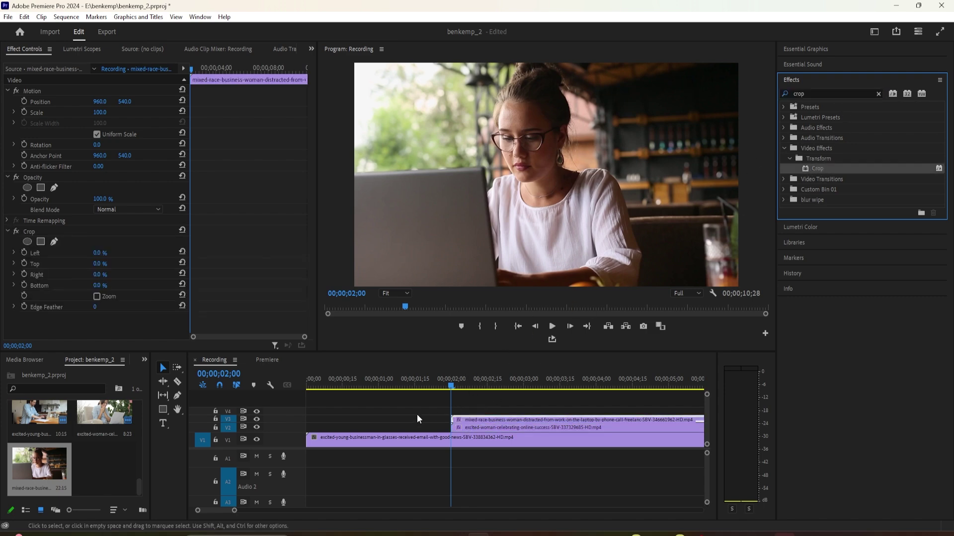
{"action": "left_click", "coordinate": [220, 510]}
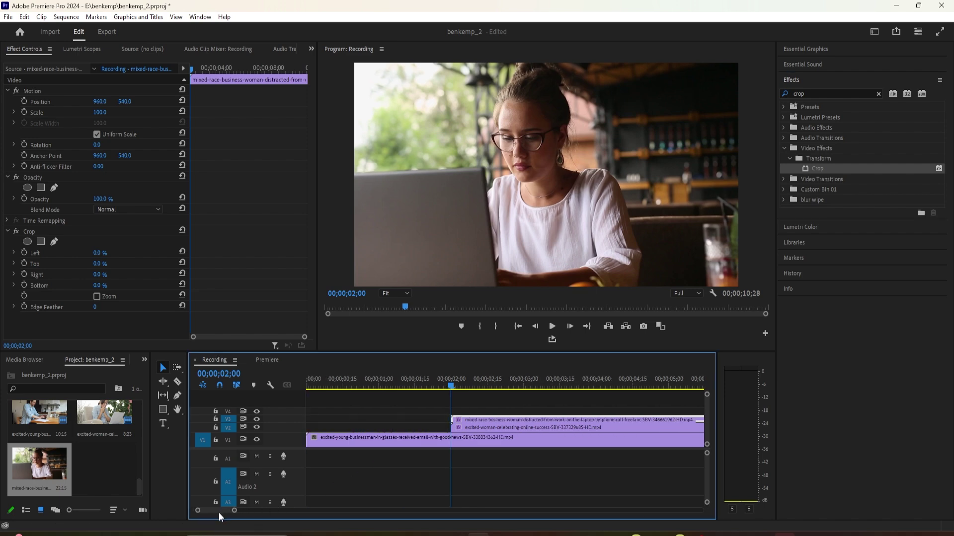
Just past two seconds, crop the woman-with-glasses clip 25% on the left and right
{"action": "left_click_drag", "start_coordinate": [234, 510], "coordinate": [244, 511]}
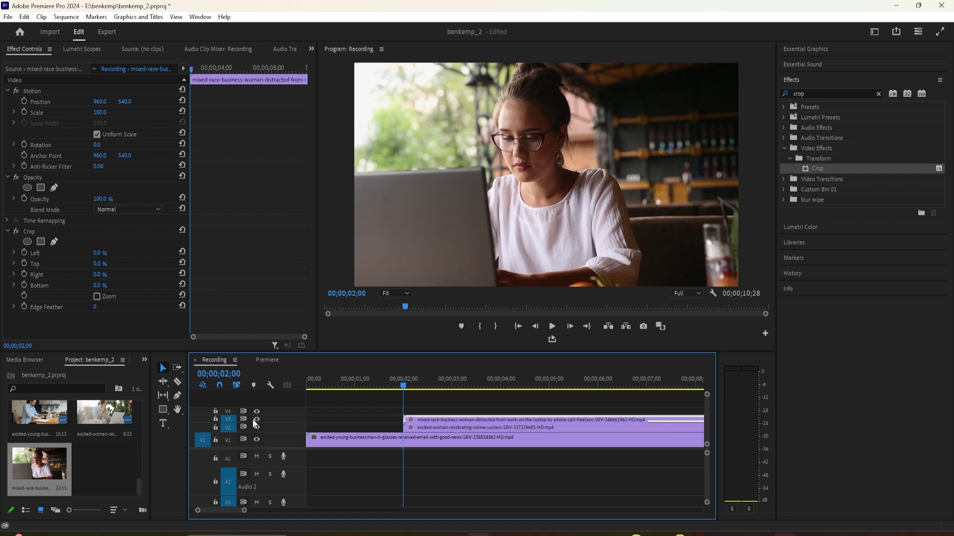
{"action": "left_click", "coordinate": [406, 385]}
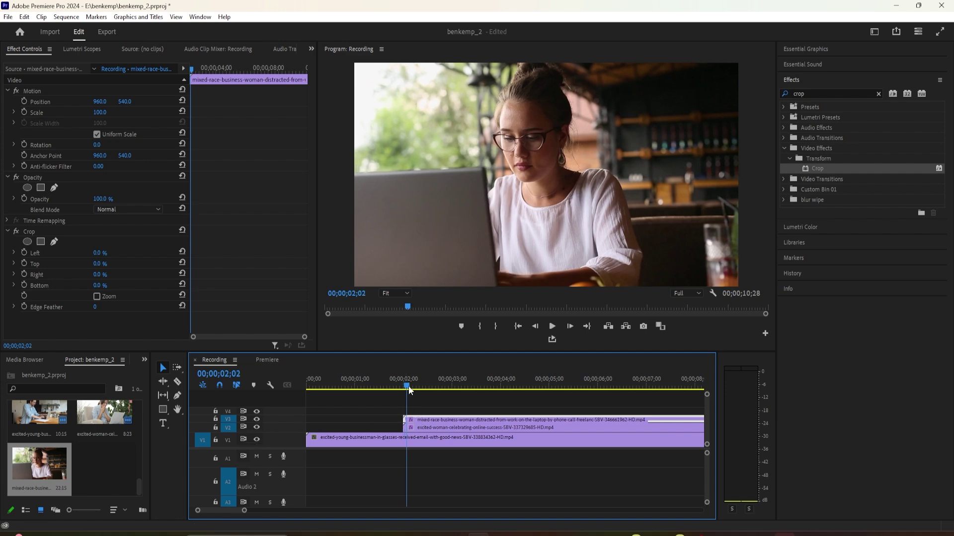
{"action": "left_click", "coordinate": [98, 253]}
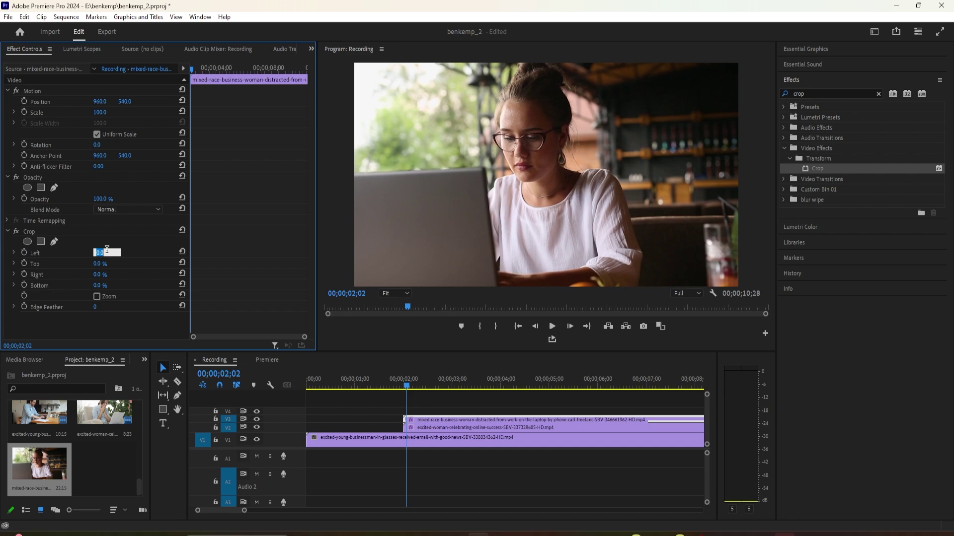
{"action": "type", "text": "25"}
{"action": "key", "text": "Tab"}
{"action": "key", "text": "Tab"}
{"action": "type", "text": "25"}
{"action": "key", "text": "Tab"}
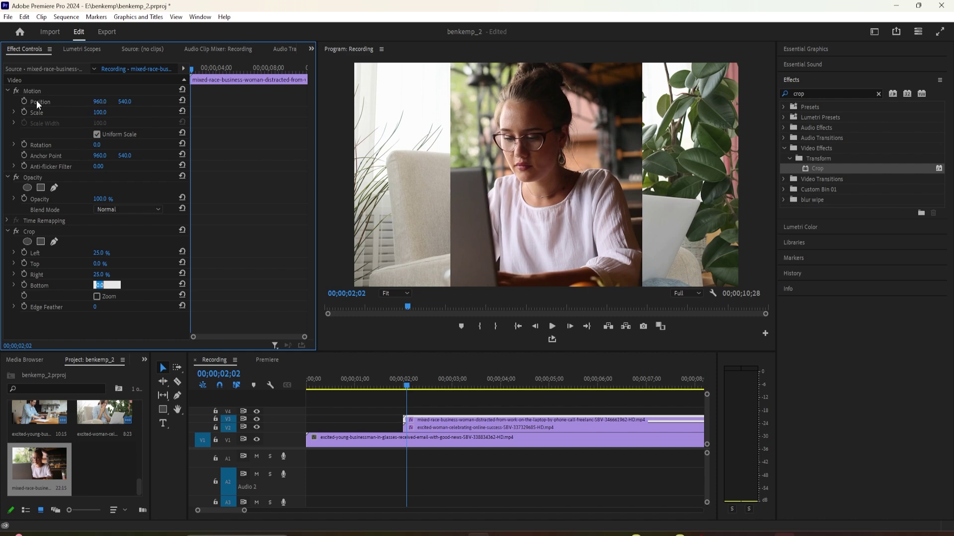
Move the cropped clip to Position X 479, then select the V2 clip and hide V3
{"action": "left_click_drag", "start_coordinate": [97, 102], "coordinate": [5, 102]}
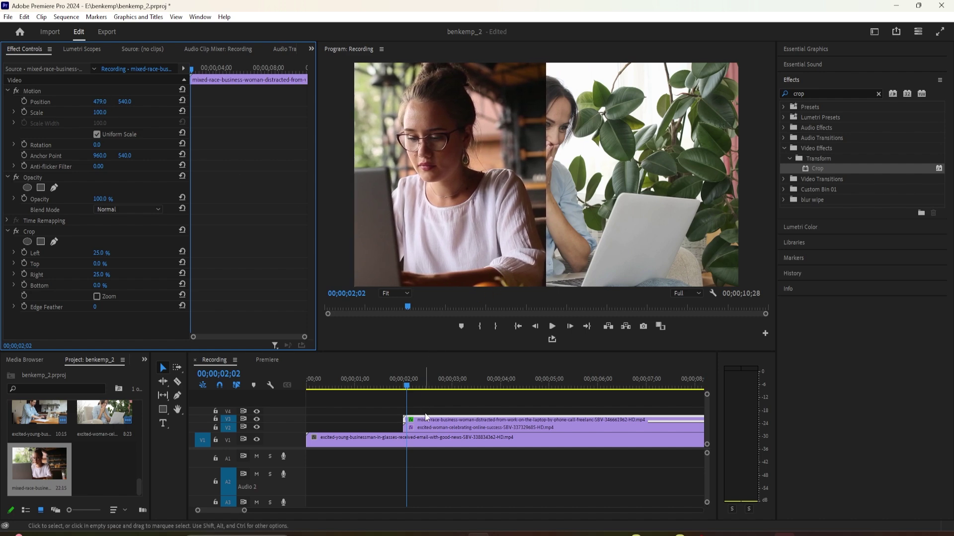
{"action": "left_click", "coordinate": [421, 427]}
{"action": "left_click", "coordinate": [256, 419]}
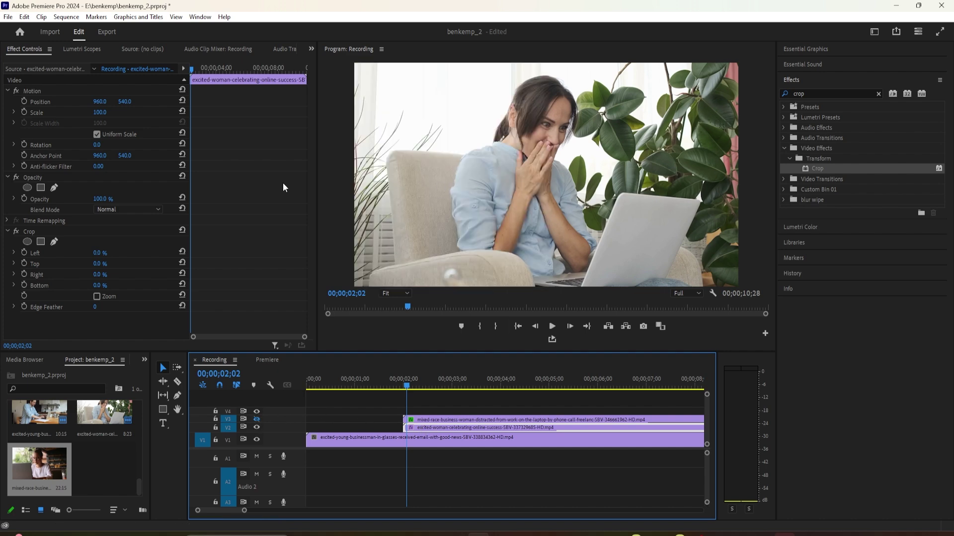
Crop the celebrating-woman clip 25% on the left and right
{"action": "left_click", "coordinate": [98, 253]}
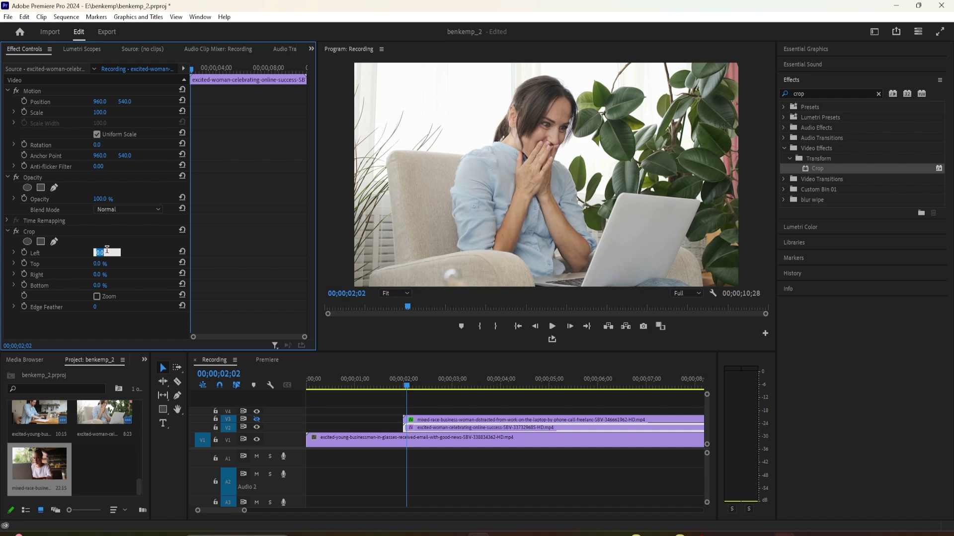
{"action": "type", "text": "25"}
{"action": "key", "text": "Tab"}
{"action": "key", "text": "Tab"}
{"action": "type", "text": "25"}
{"action": "key", "text": "Tab"}
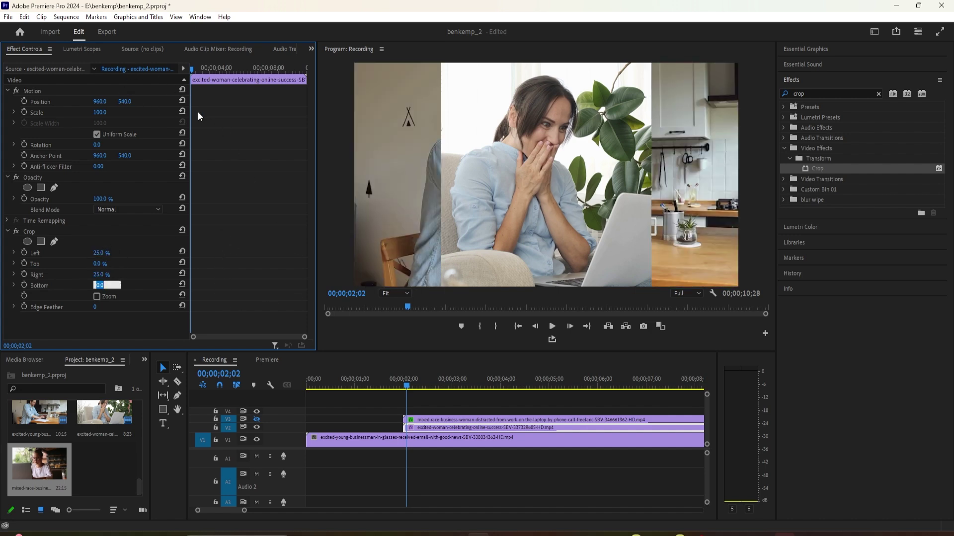
Move the celebrating-woman clip to Position X 1396 and make the V3 track visible again
{"action": "left_click_drag", "start_coordinate": [97, 103], "coordinate": [313, 103]}
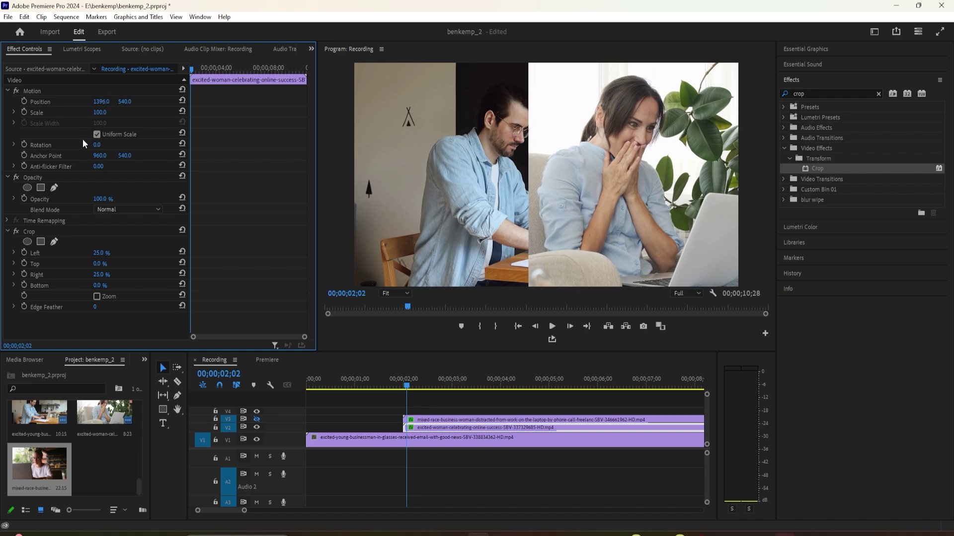
{"action": "left_click", "coordinate": [256, 419]}
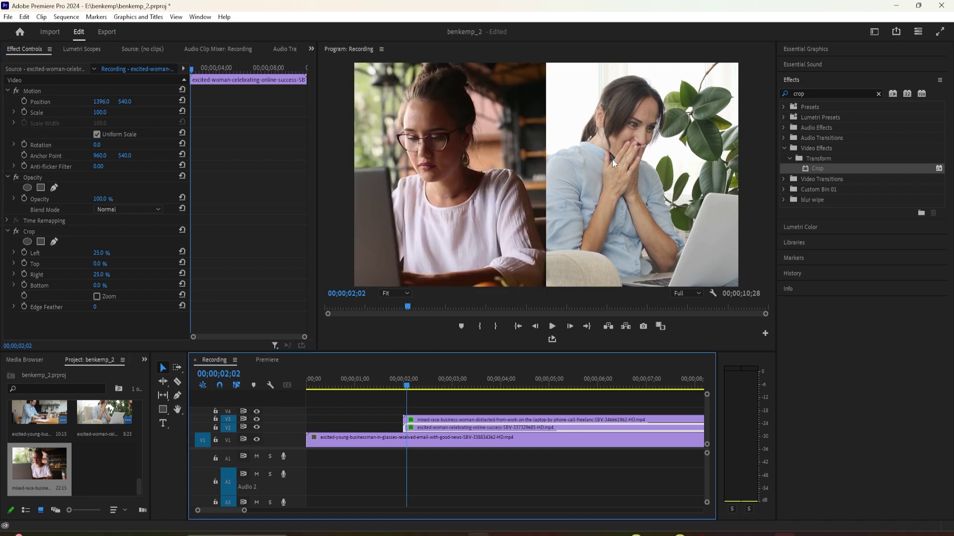
{"action": "left_click", "coordinate": [610, 215]}
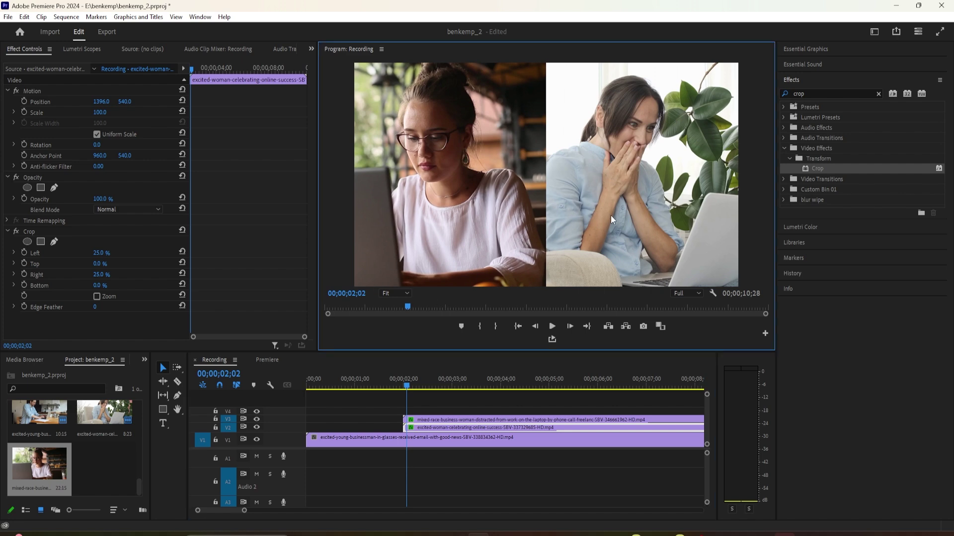
{"action": "left_click", "coordinate": [412, 422]}
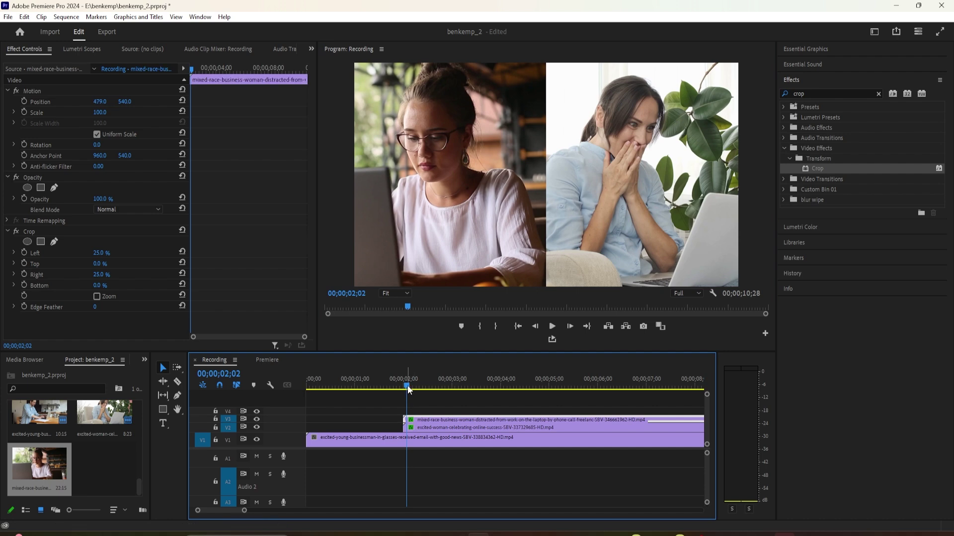
{"action": "left_click", "coordinate": [414, 426]}
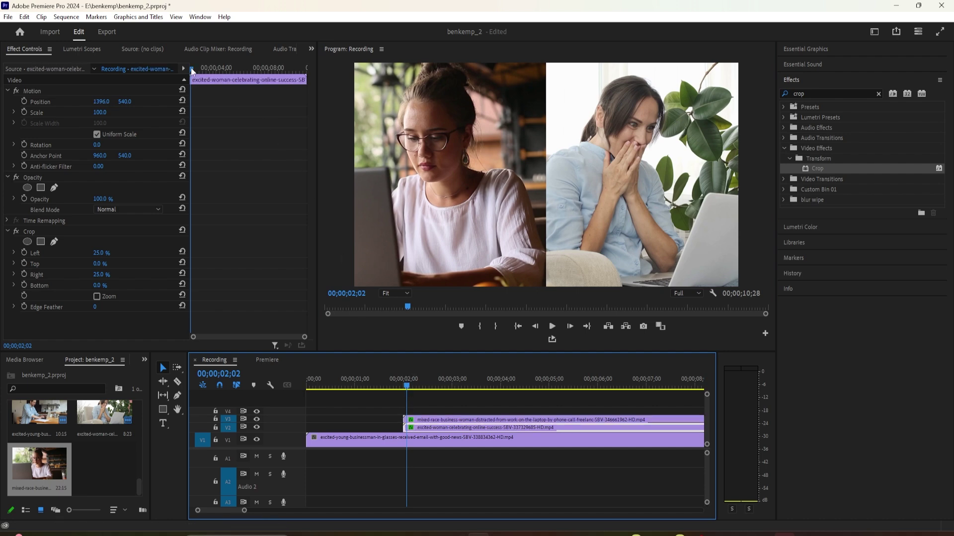
{"action": "left_click_drag", "start_coordinate": [193, 70], "coordinate": [183, 68]}
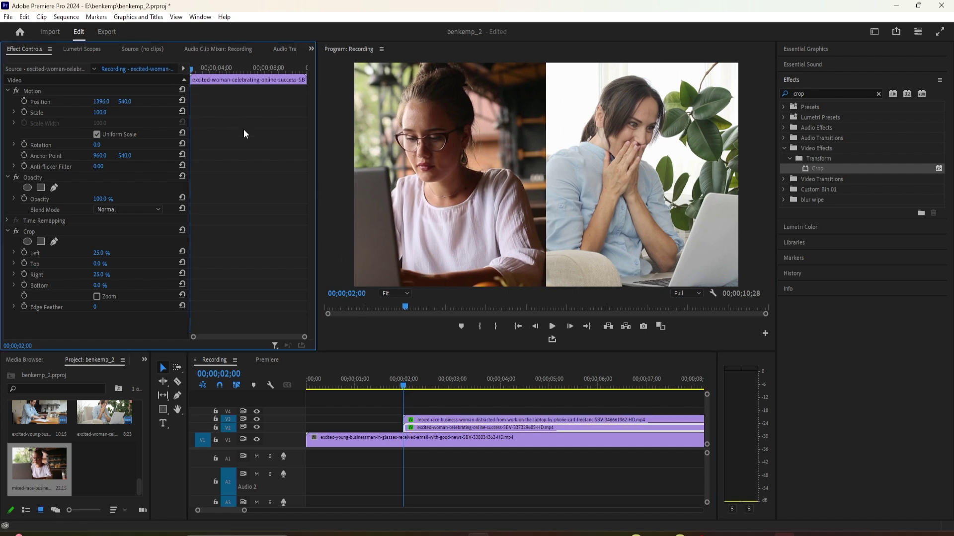
{"action": "left_click", "coordinate": [257, 419]}
{"action": "left_click", "coordinate": [258, 419]}
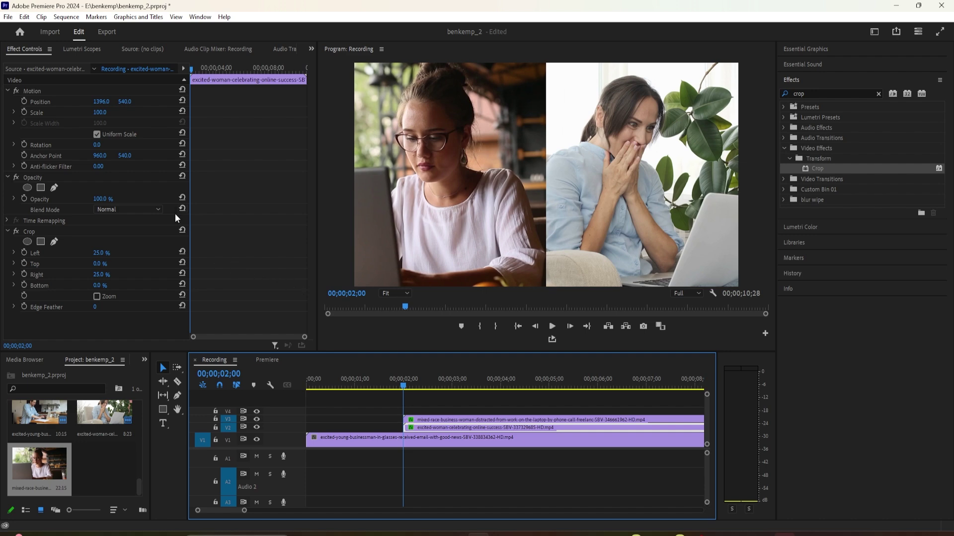
Keyframe the celebrating woman's Position Y from 1620 at 2;00 to about 544 at 2;15
{"action": "left_click", "coordinate": [20, 102]}
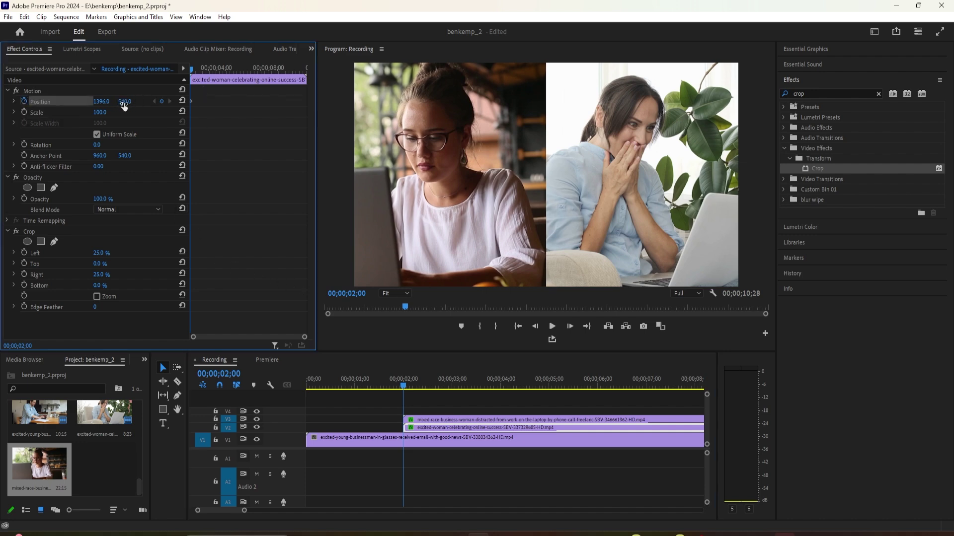
{"action": "left_click_drag", "start_coordinate": [125, 102], "coordinate": [661, 101]}
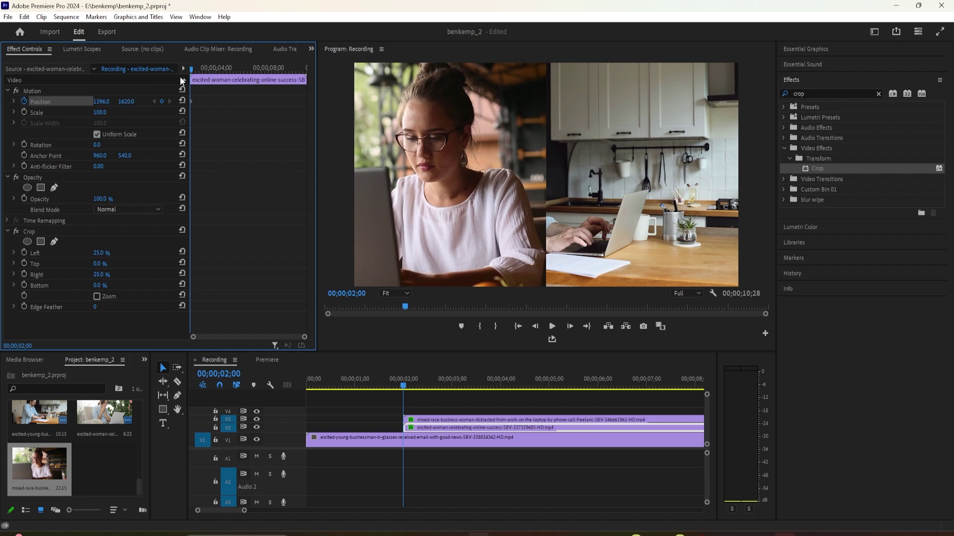
{"action": "key", "text": "Right"}
{"action": "key", "text": "Right"}
{"action": "key", "text": "Right"}
{"action": "key", "text": "Right"}
{"action": "key", "text": "Right"}
{"action": "key", "text": "Right"}
{"action": "key", "text": "Right"}
{"action": "key", "text": "Right"}
{"action": "key", "text": "Right"}
{"action": "key", "text": "Right"}
{"action": "key", "text": "Right"}
{"action": "key", "text": "Right"}
{"action": "key", "text": "Right"}
{"action": "key", "text": "Right"}
{"action": "key", "text": "Right"}
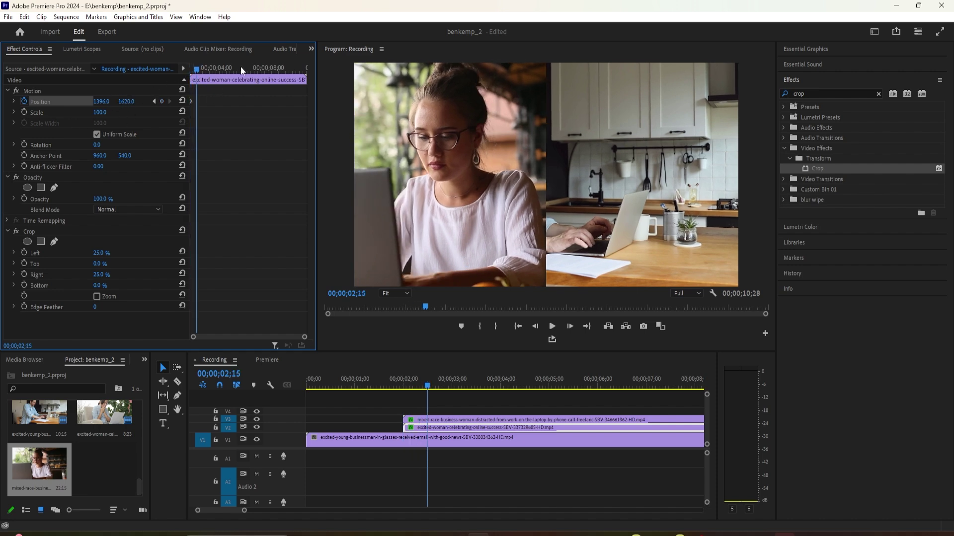
{"action": "left_click", "coordinate": [183, 101]}
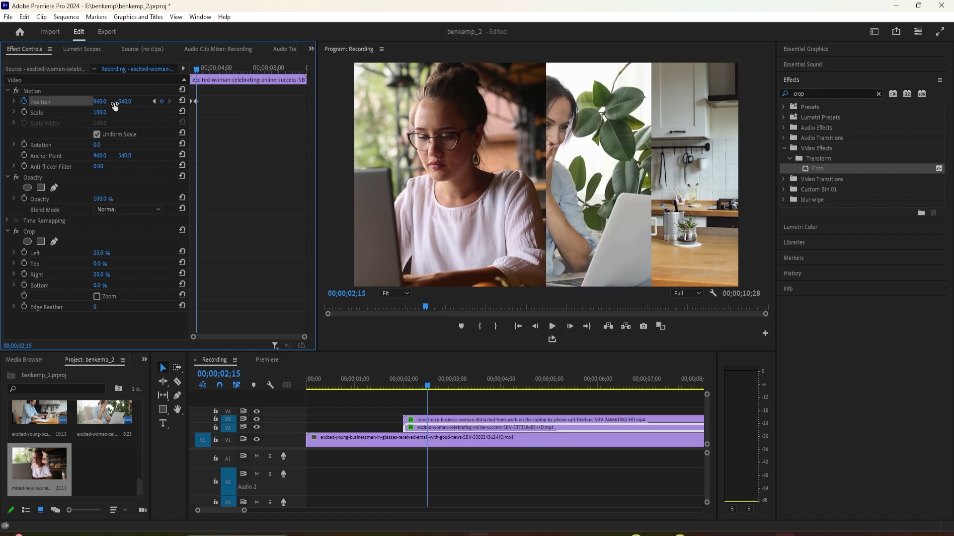
{"action": "key", "text": "ctrl+z"}
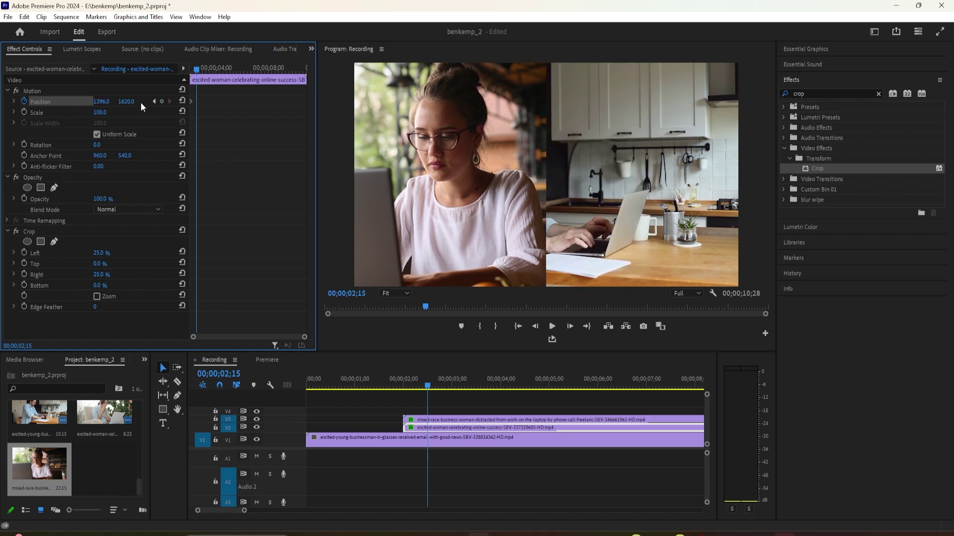
{"action": "left_click_drag", "start_coordinate": [129, 103], "coordinate": [76, 102]}
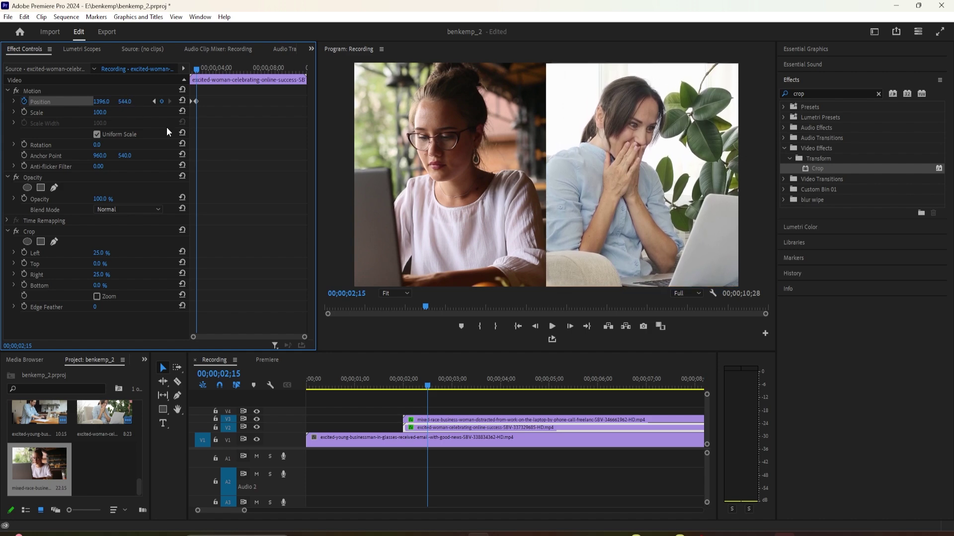
At 2;00, set a Position keyframe on the V3 clip with Y pushed above the frame to -548
{"action": "left_click", "coordinate": [422, 420]}
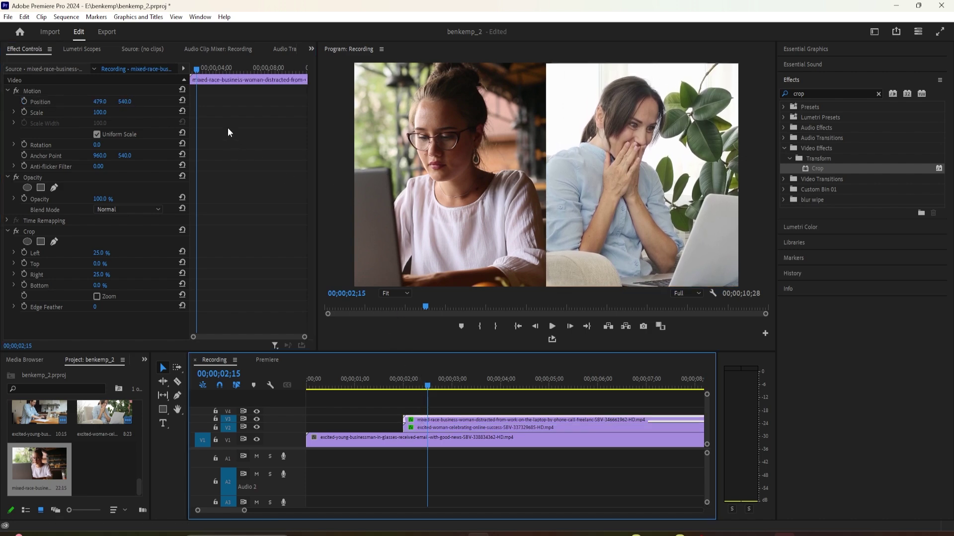
{"action": "left_click_drag", "start_coordinate": [200, 69], "coordinate": [157, 78]}
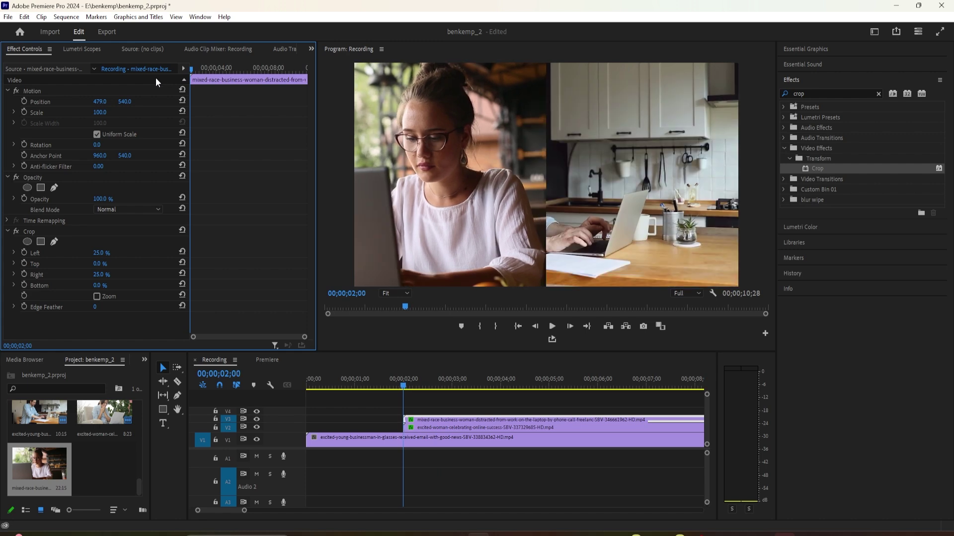
{"action": "left_click", "coordinate": [433, 424]}
{"action": "left_click", "coordinate": [430, 416]}
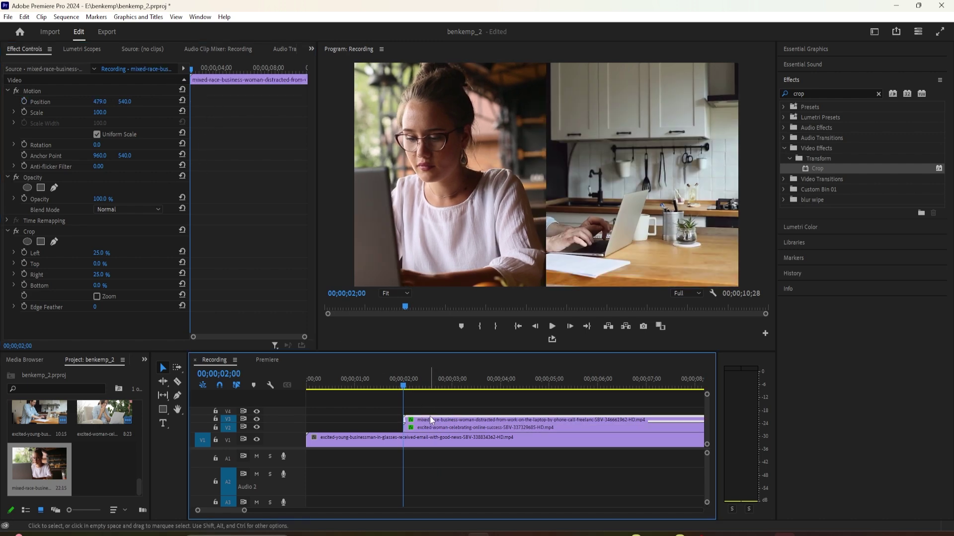
{"action": "left_click", "coordinate": [23, 102]}
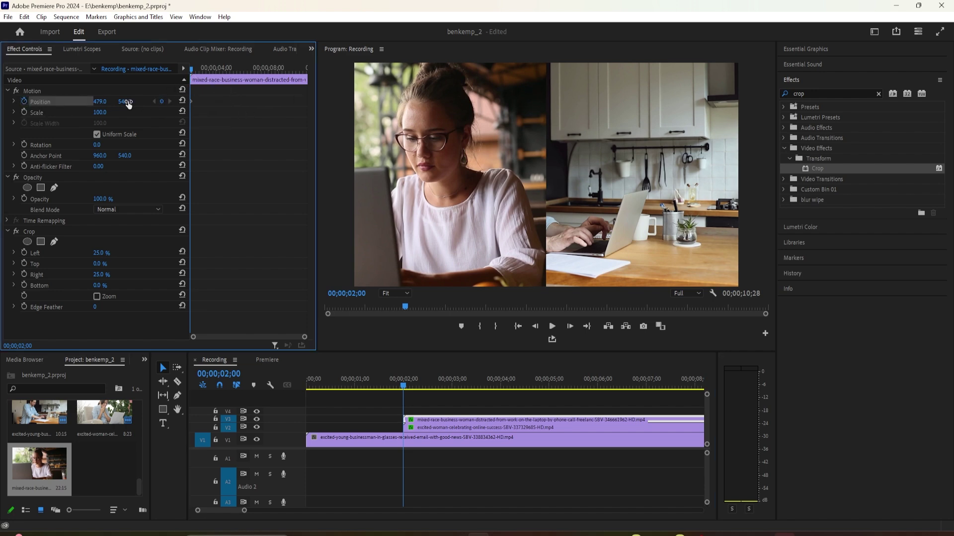
{"action": "left_click_drag", "start_coordinate": [125, 101], "coordinate": [76, 101]}
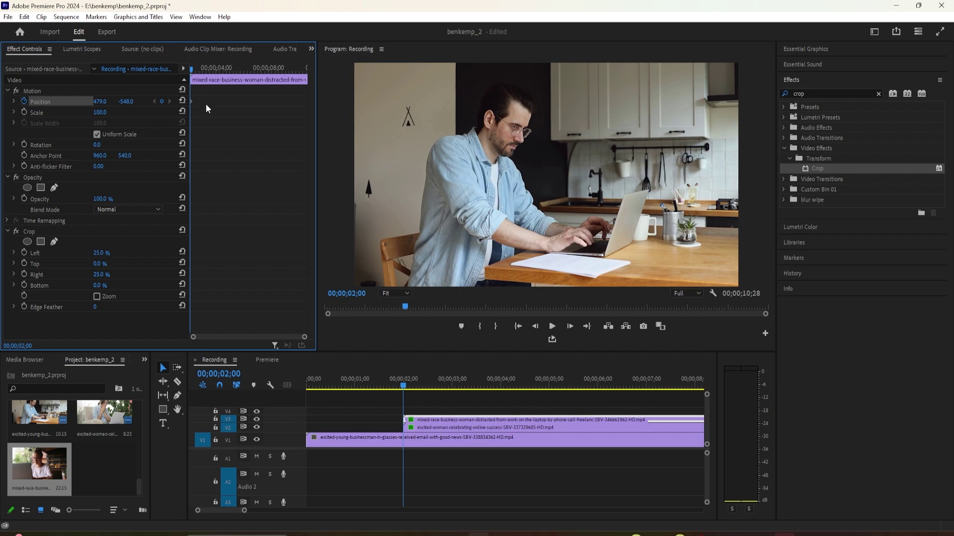
At about 2;15, set the V3 clip's Position Y to 540
{"action": "key", "text": "space"}
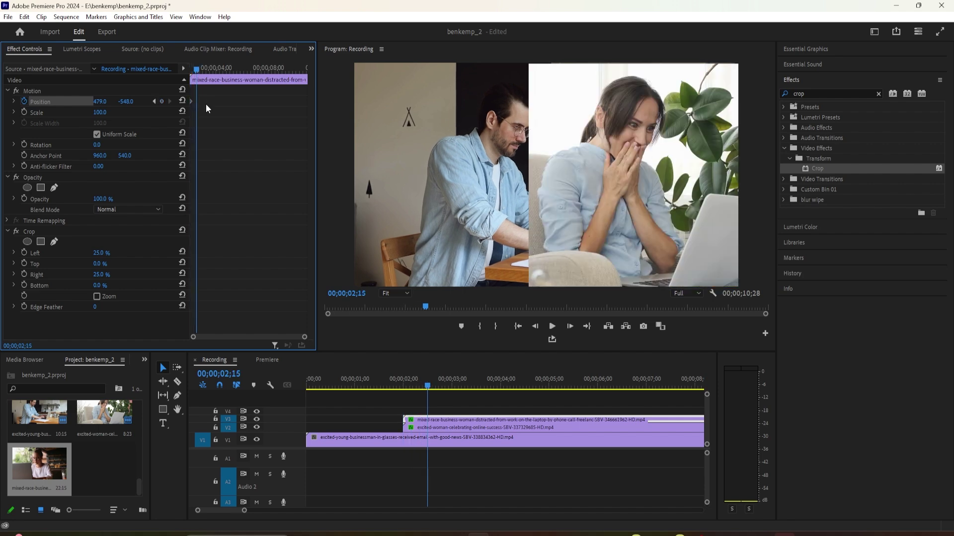
{"action": "left_click_drag", "start_coordinate": [120, 101], "coordinate": [169, 101]}
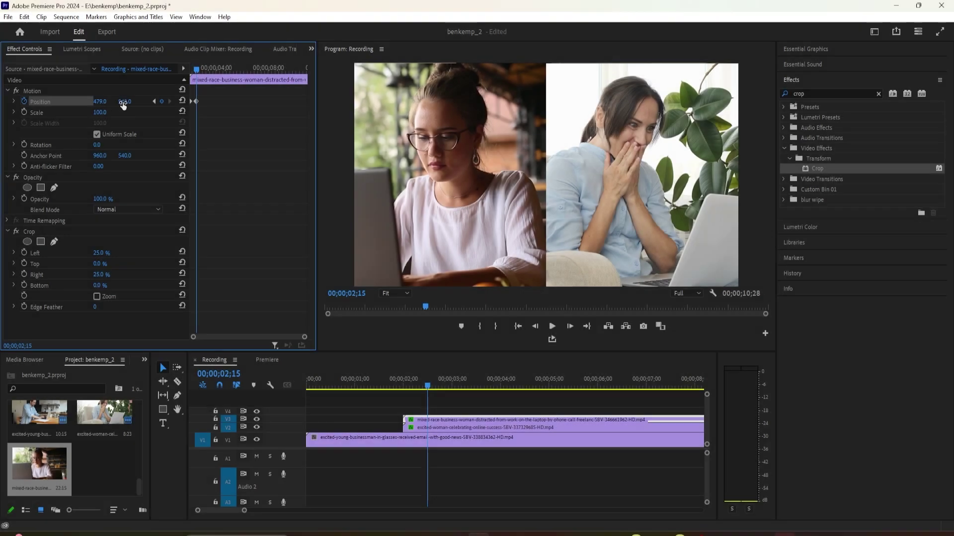
{"action": "left_click", "coordinate": [133, 101]}
{"action": "type", "text": "541"}
{"action": "key", "text": "Return"}
{"action": "left_click", "coordinate": [125, 102]}
{"action": "type", "text": "540"}
{"action": "key", "text": "Return"}
Scrub the timeline to check the drop-in animation, stopping at 2;08 mid-slide
{"action": "left_click", "coordinate": [351, 379]}
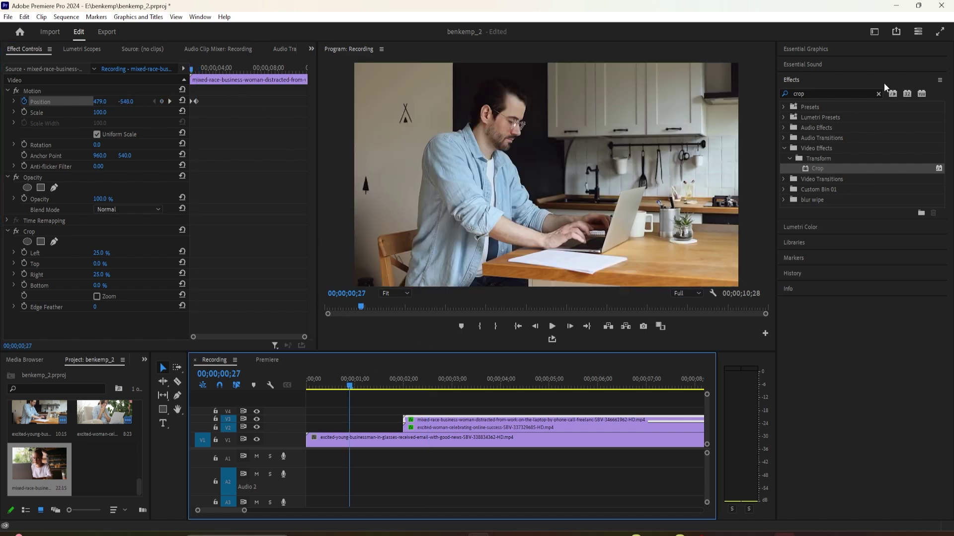
{"action": "left_click", "coordinate": [487, 381]}
{"action": "left_click", "coordinate": [416, 385]}
{"action": "left_click", "coordinate": [194, 106]}
Apply Ease In temporal interpolation to the left clip's Position keyframe
{"action": "right_click", "coordinate": [197, 101]}
{"action": "mouse_move", "coordinate": [238, 190]}
{"action": "left_click", "coordinate": [332, 251]}
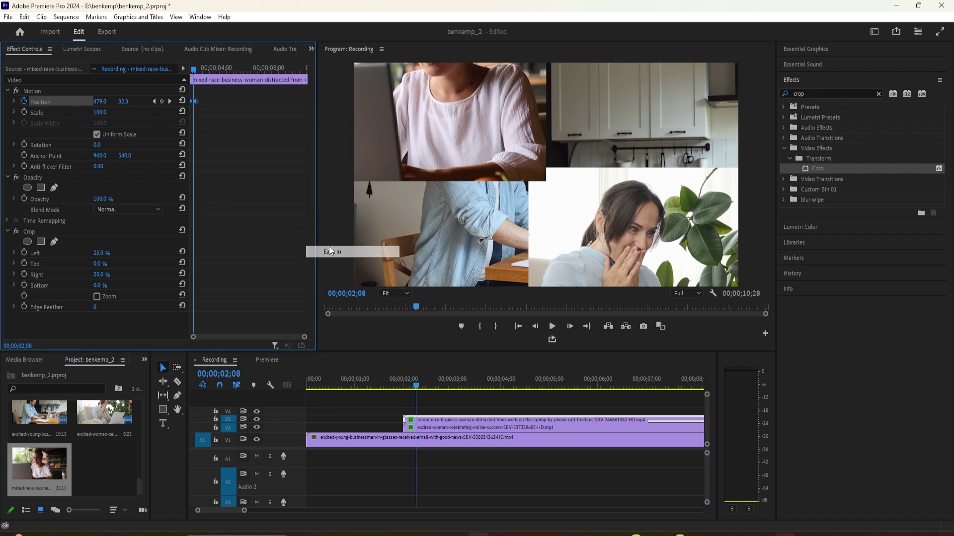
Apply Ease In to the V2 clip's Position keyframe, then play back full screen from about 1;06
{"action": "left_click", "coordinate": [430, 428]}
{"action": "right_click", "coordinate": [196, 102]}
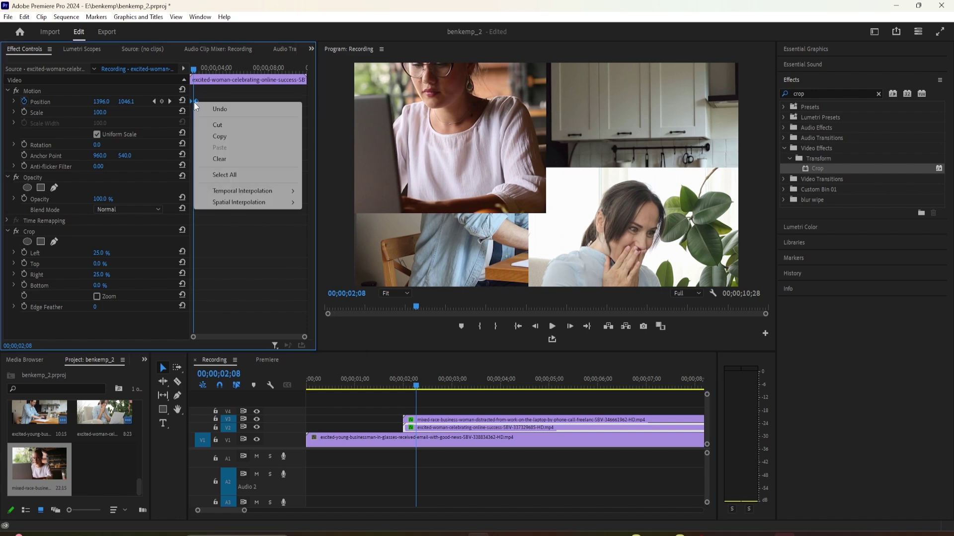
{"action": "mouse_move", "coordinate": [241, 191]}
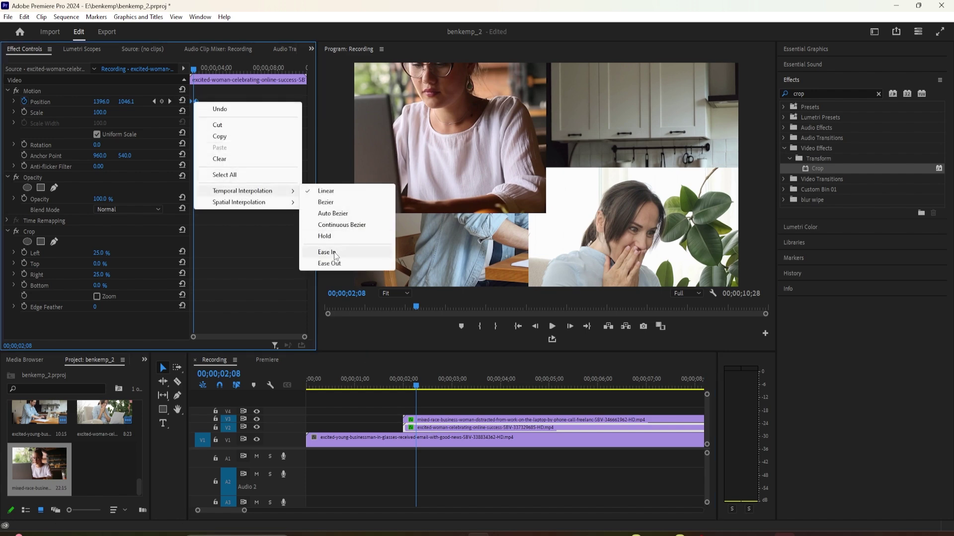
{"action": "left_click", "coordinate": [336, 250]}
{"action": "left_click", "coordinate": [365, 381]}
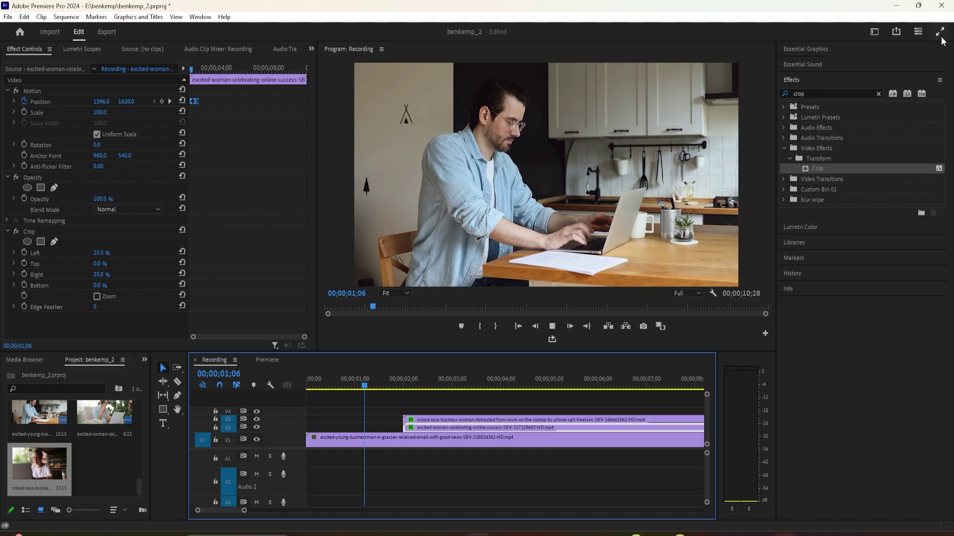
{"action": "left_click", "coordinate": [940, 31]}
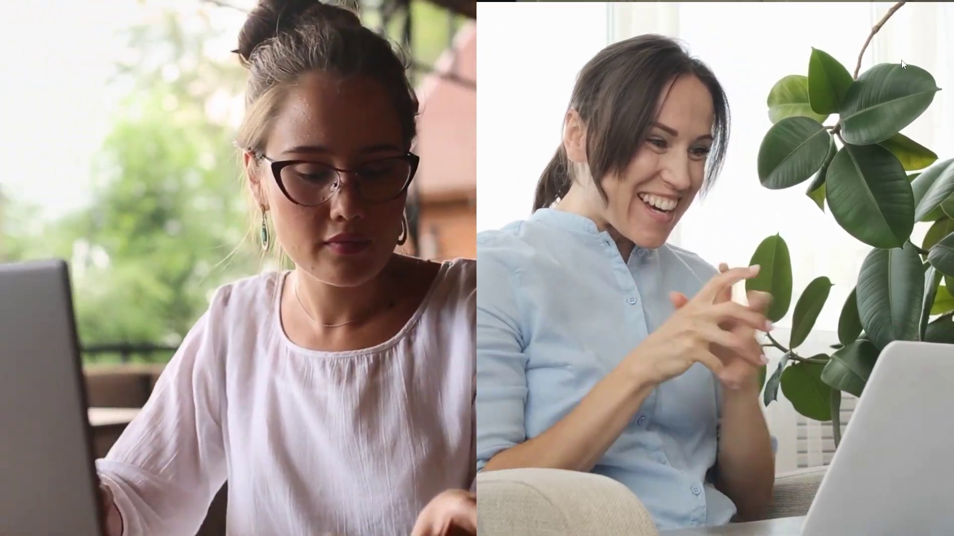
{"action": "key", "text": "Escape"}
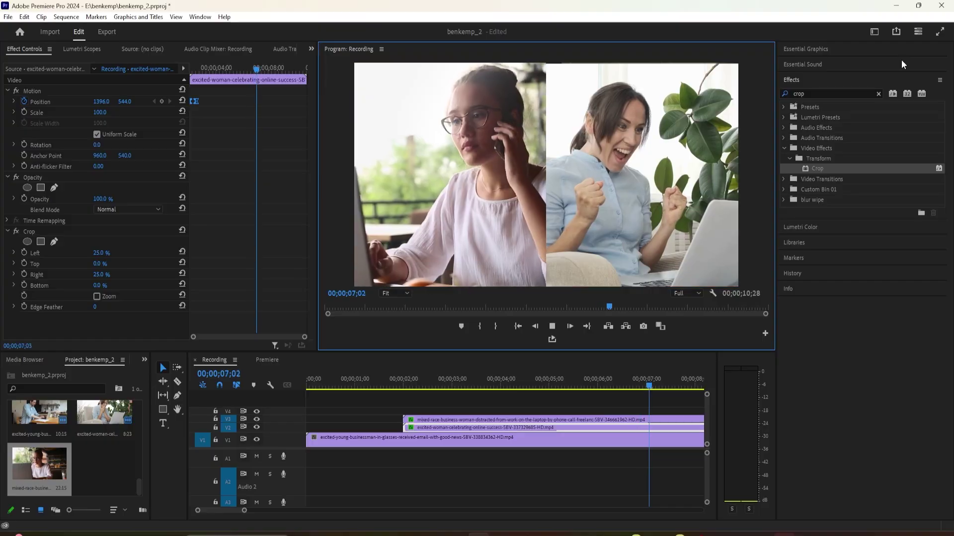
{"action": "left_click", "coordinate": [384, 384]}
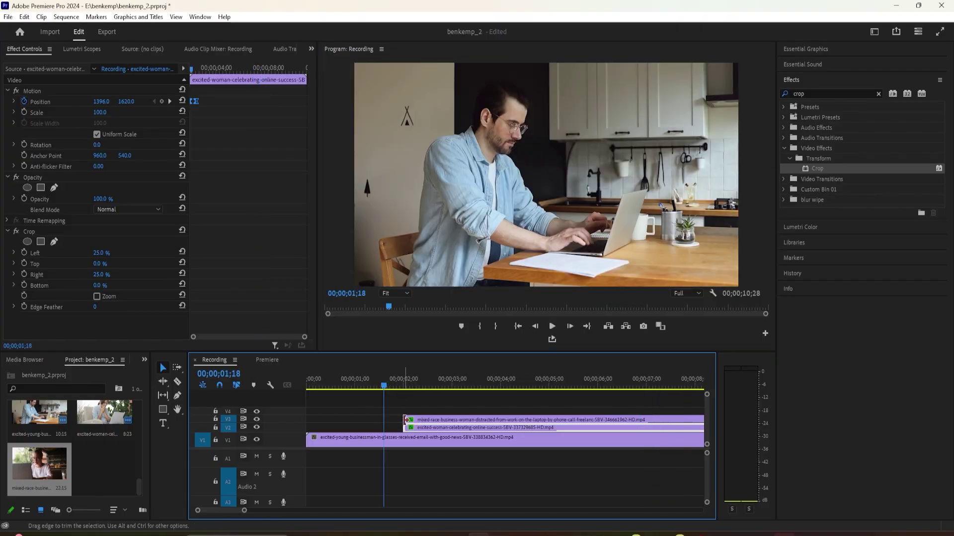
{"action": "key", "text": "space"}
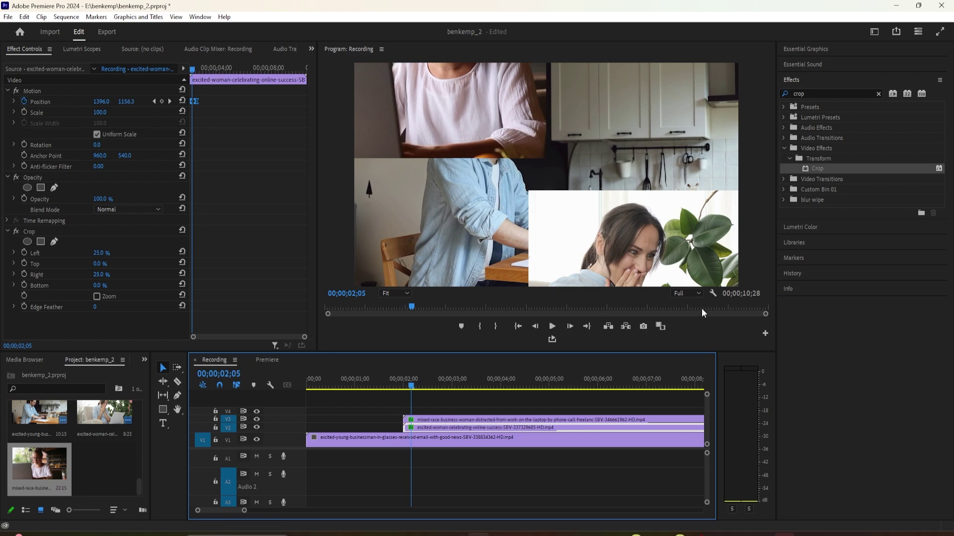